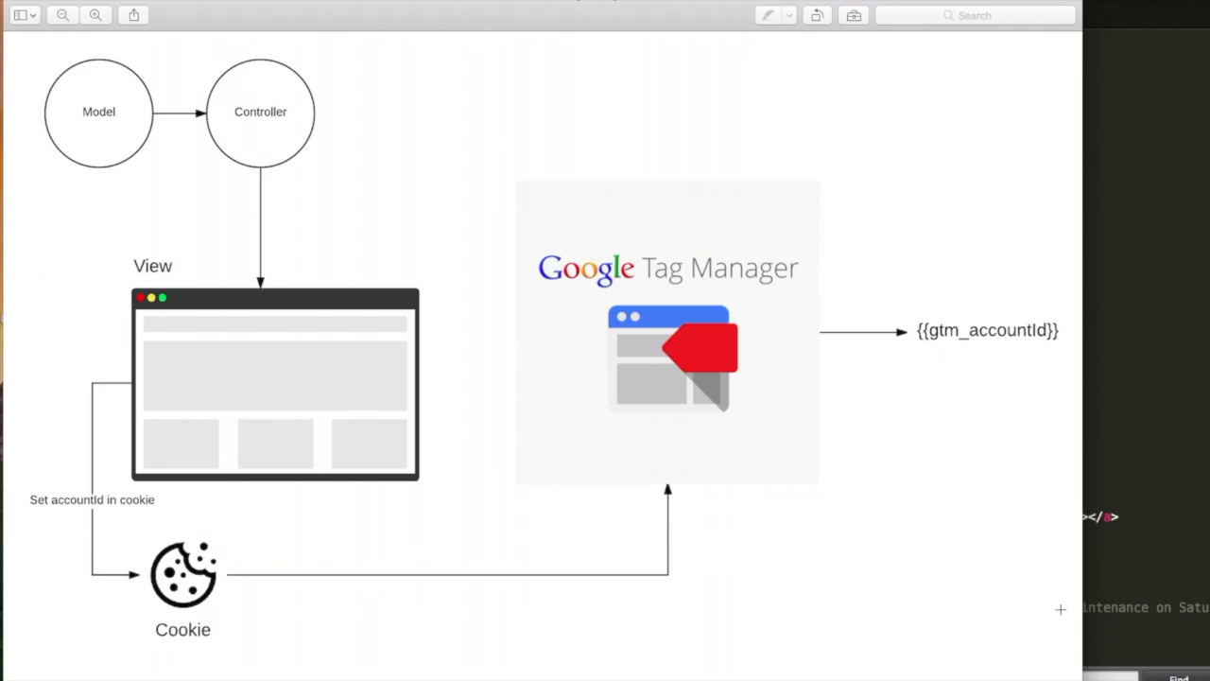
- Enlarge the diagram window, switch to the code editor, and examine the script that stores the signed-in user's account ID in a cookie
{"action": "left_click_drag", "start_coordinate": [1083, 679], "coordinate": [1209, 678]}
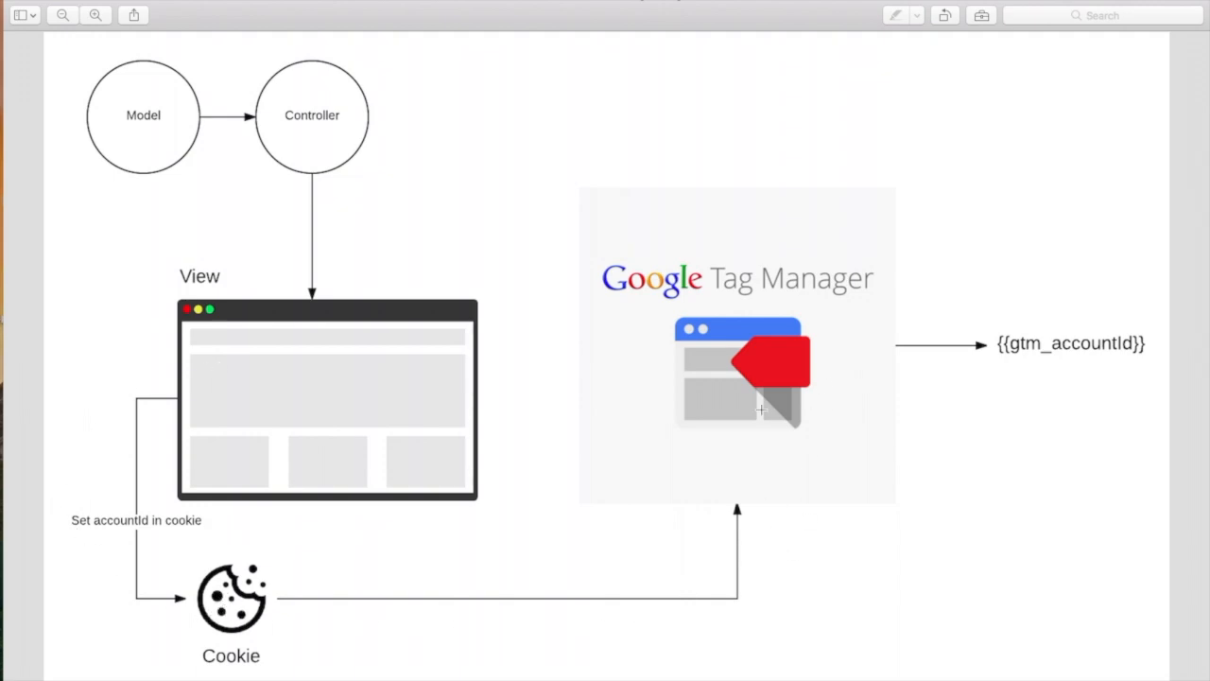
{"action": "key", "text": "super+Tab"}
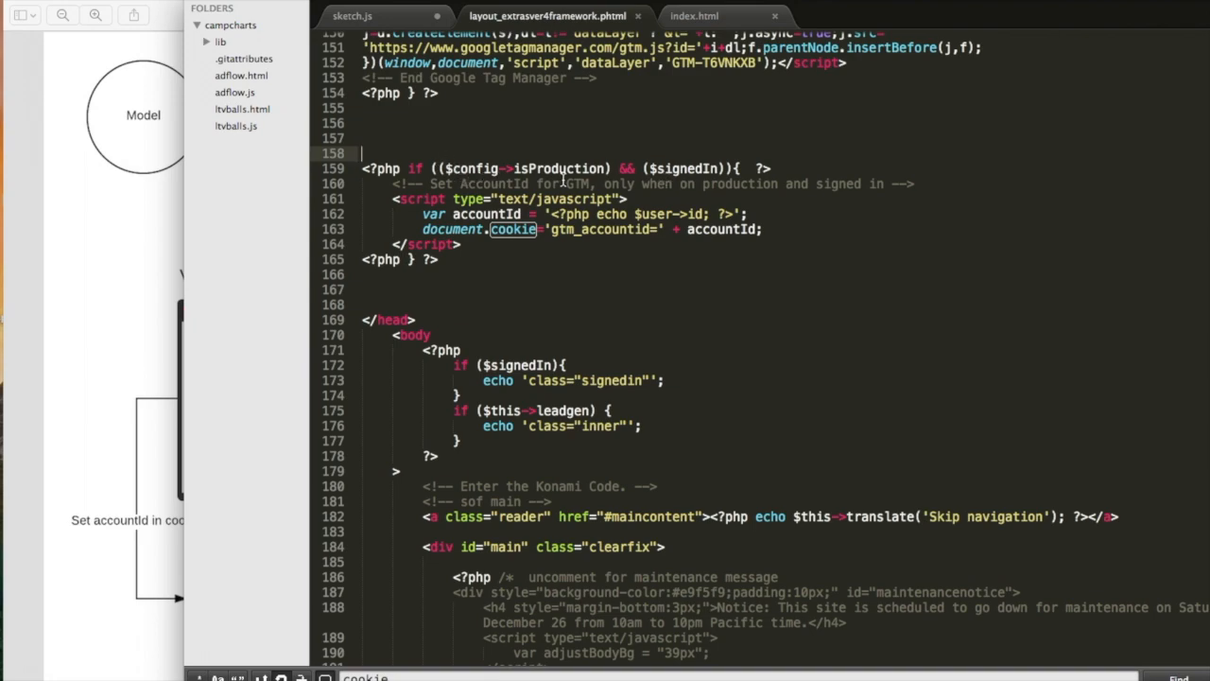
{"action": "double_click", "coordinate": [688, 171]}
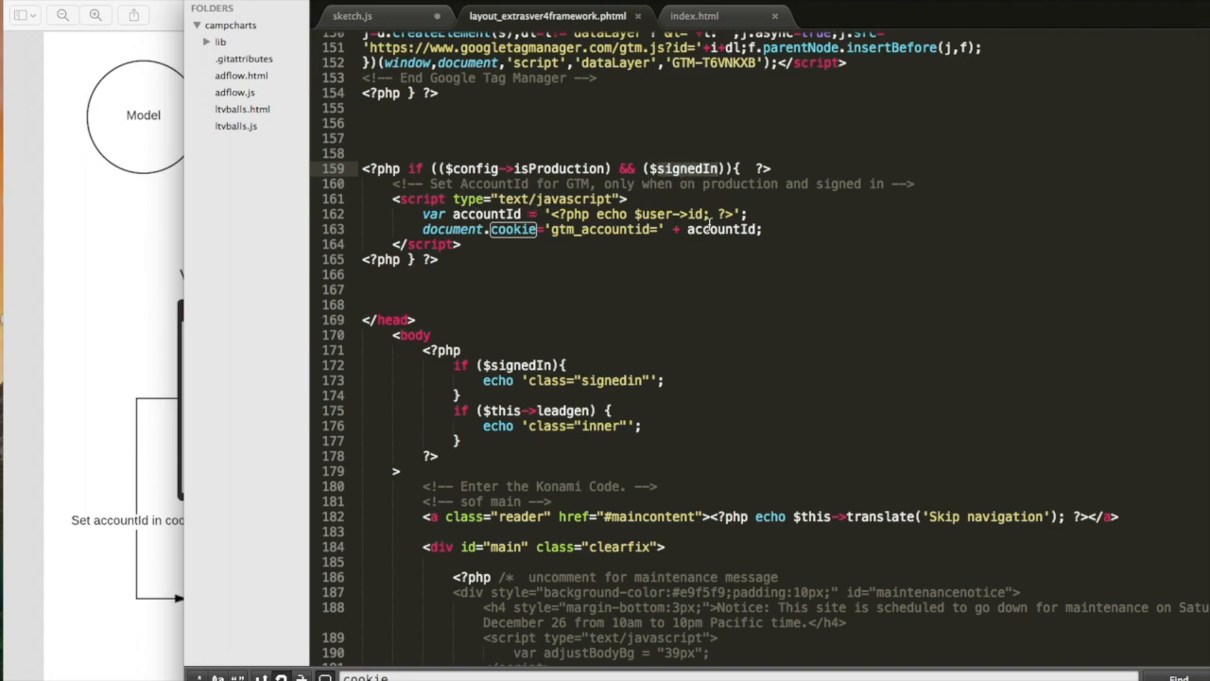
{"action": "left_click_drag", "start_coordinate": [708, 214], "coordinate": [623, 215]}
{"action": "double_click", "coordinate": [469, 218]}
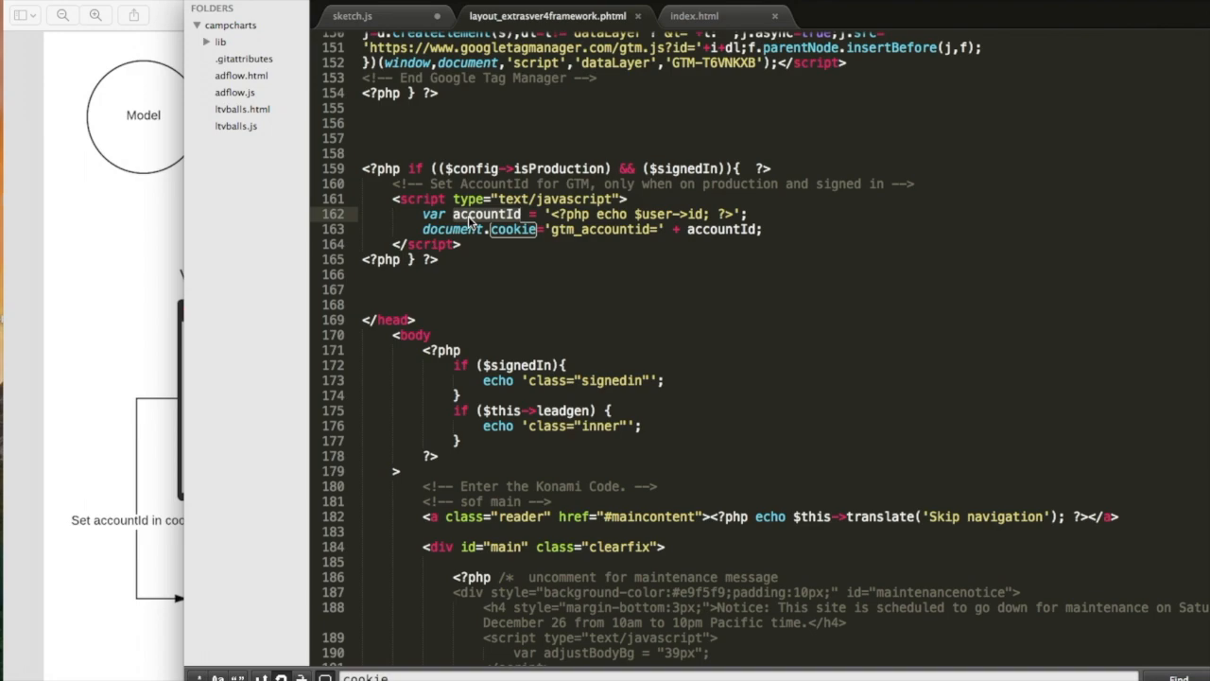
{"action": "double_click", "coordinate": [583, 230]}
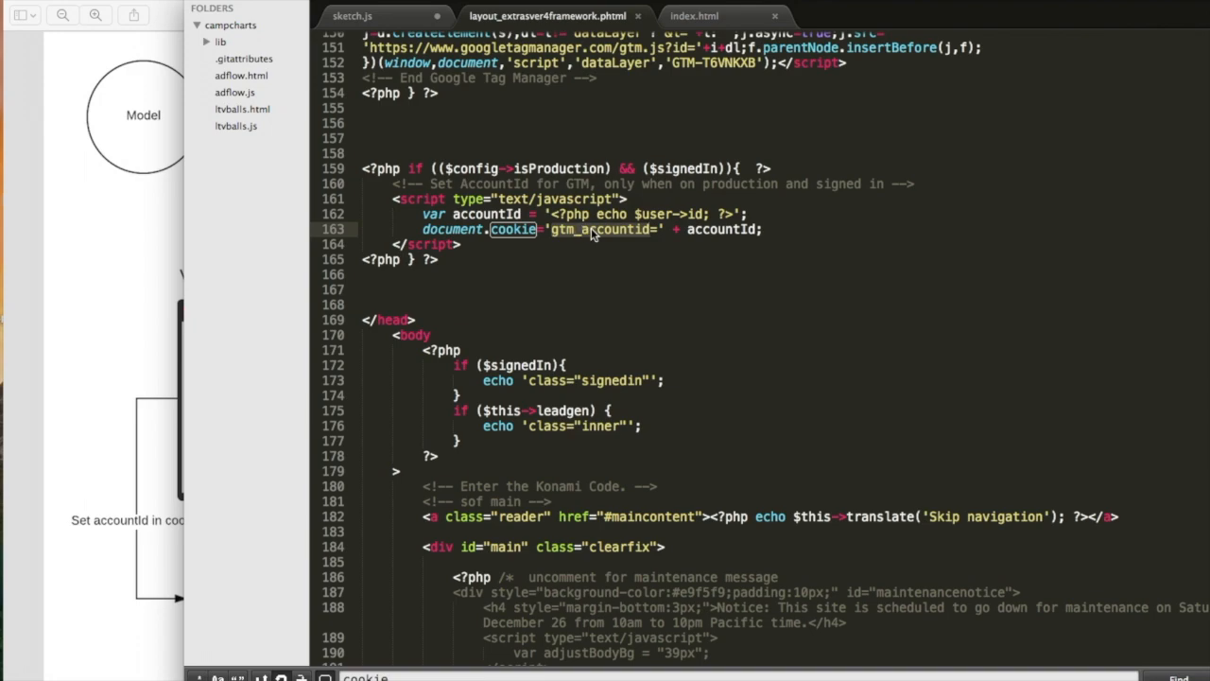
{"action": "double_click", "coordinate": [716, 230]}
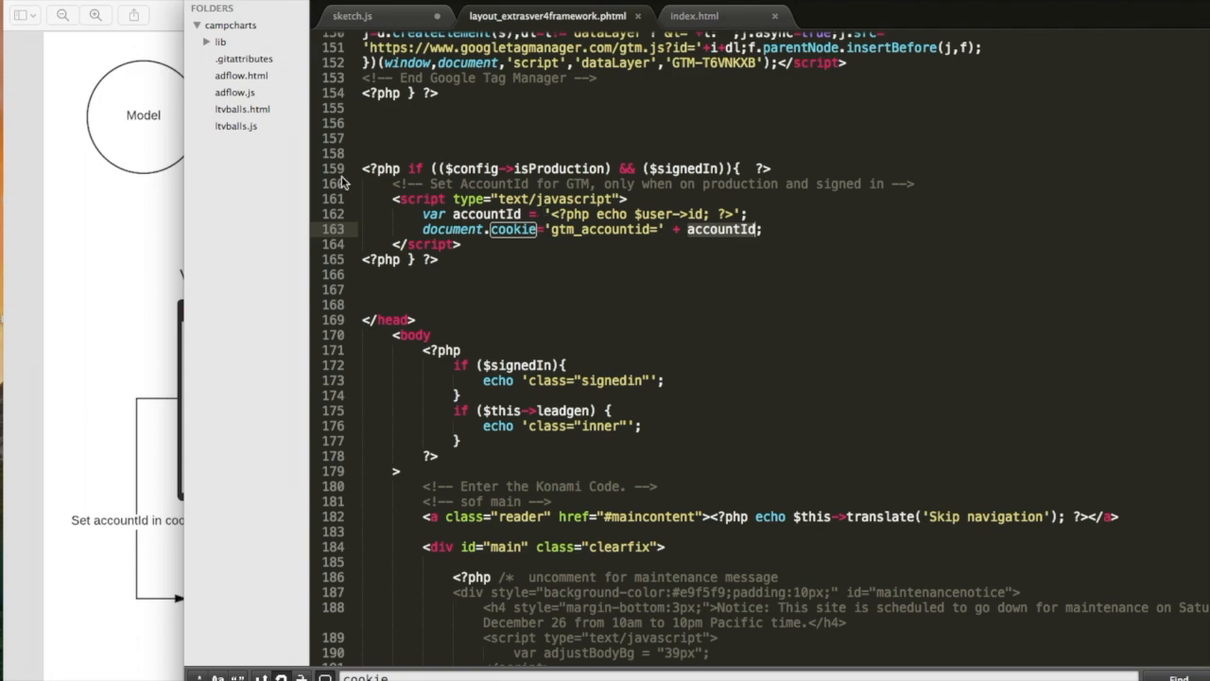
- Return to the flow diagram and mark out the Model, Controller, View and Cookie portion
{"action": "left_click", "coordinate": [165, 305]}
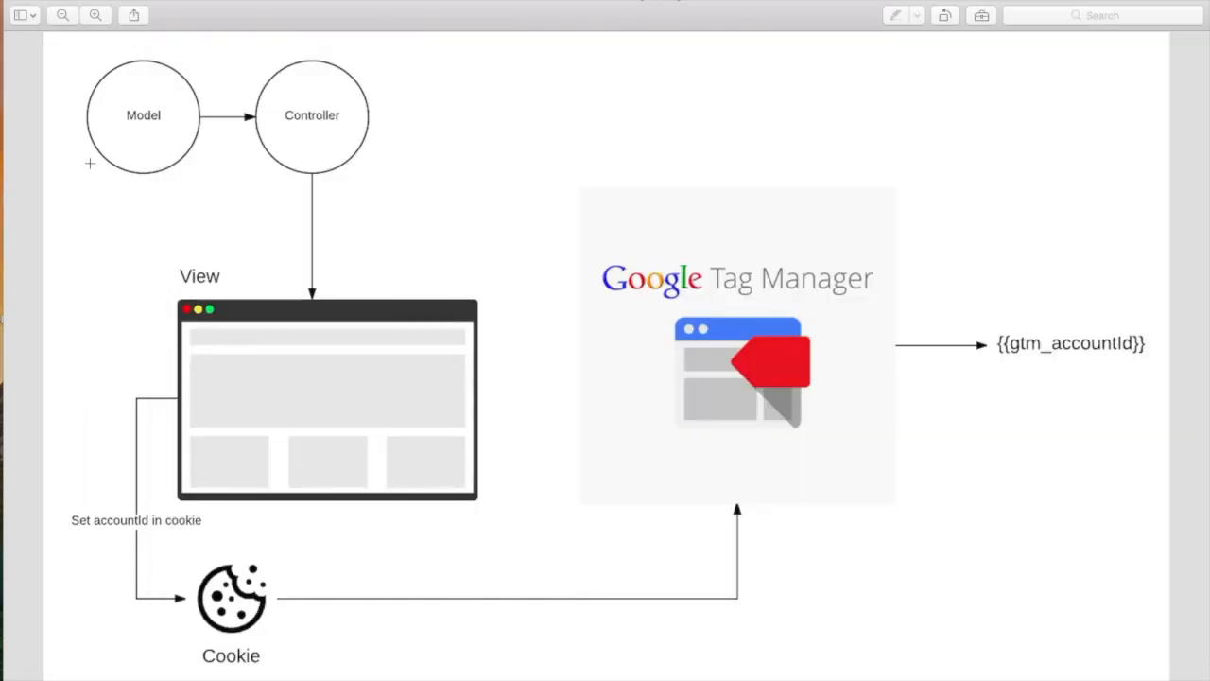
{"action": "left_click_drag", "start_coordinate": [63, 60], "coordinate": [512, 664]}
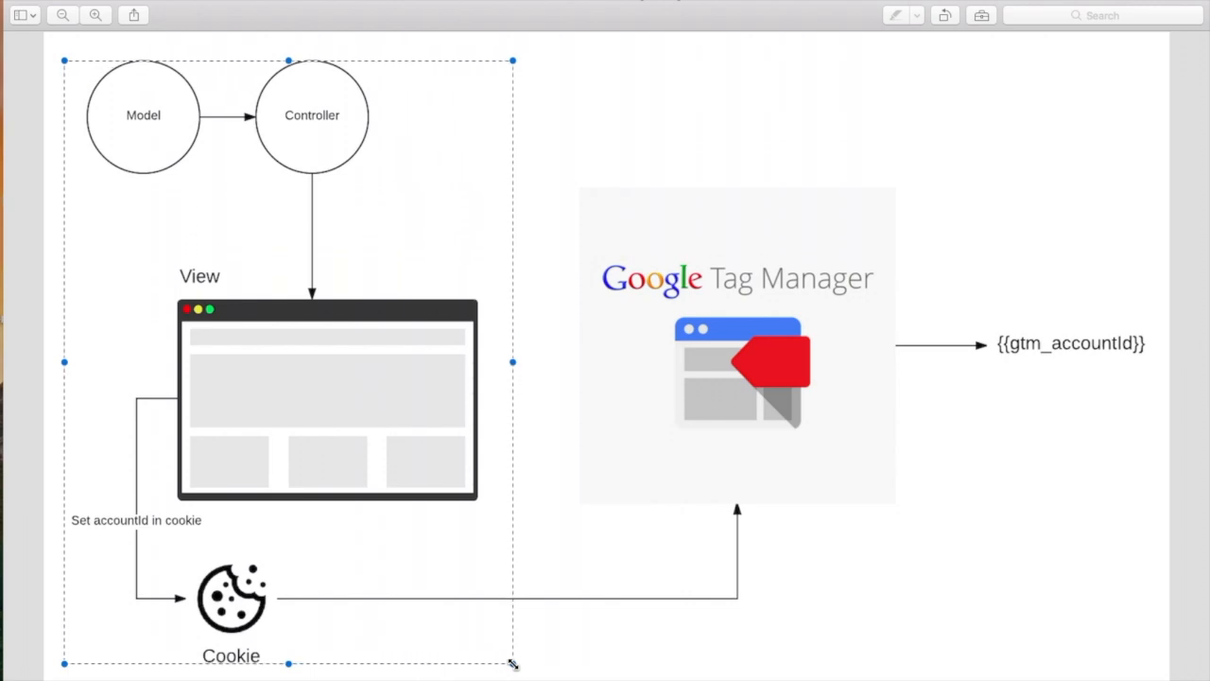
- Switch to Google Tag Manager in Chrome and start a new user-defined variable in the default workspace
{"action": "key", "text": "super+Tab"}
{"action": "key", "text": "super+Tab"}
{"action": "key", "text": "super+Tab"}
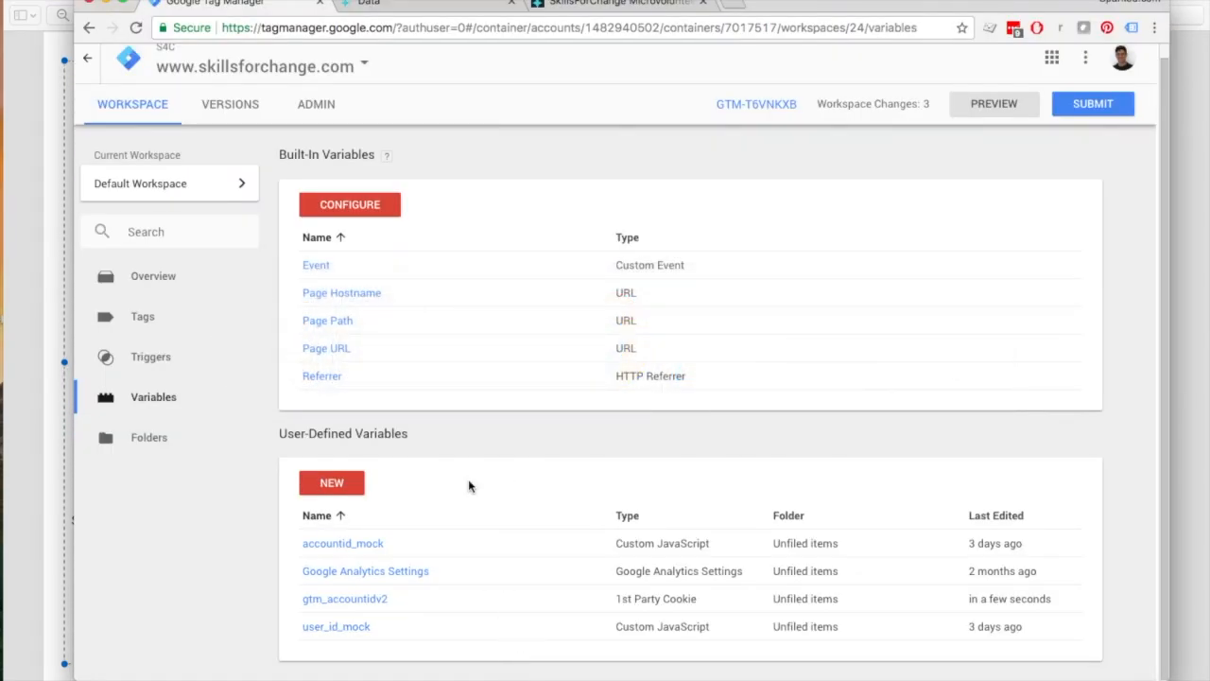
{"action": "left_click", "coordinate": [148, 401]}
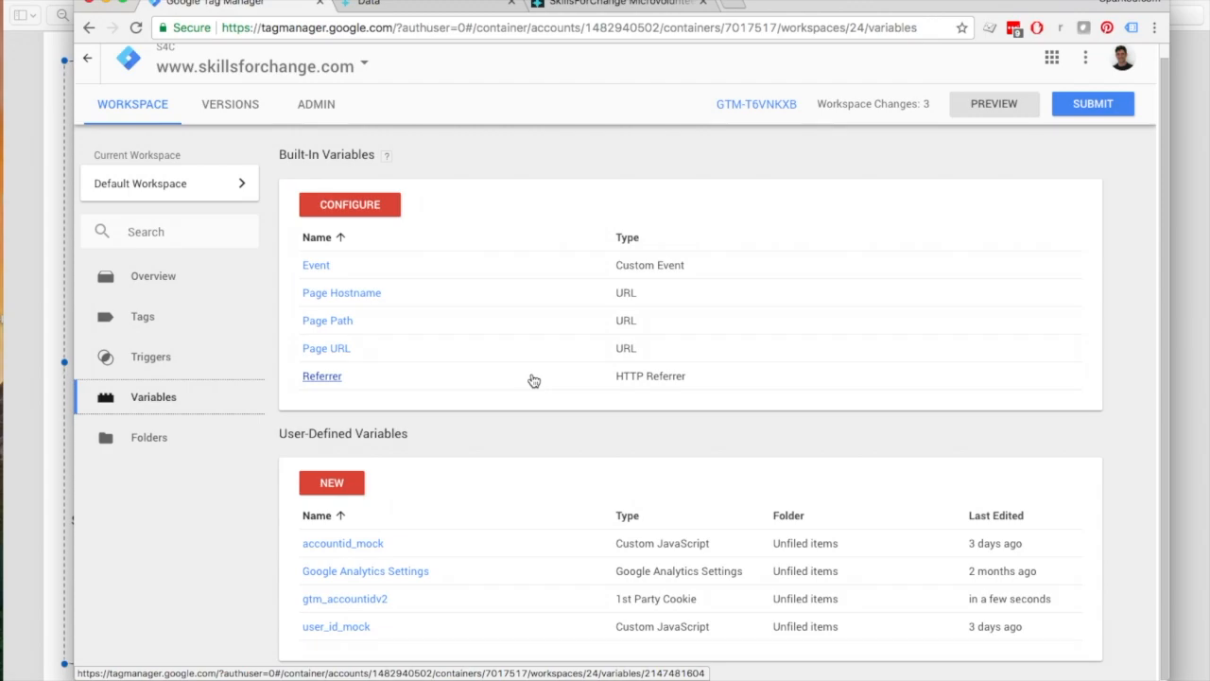
{"action": "left_click", "coordinate": [331, 485]}
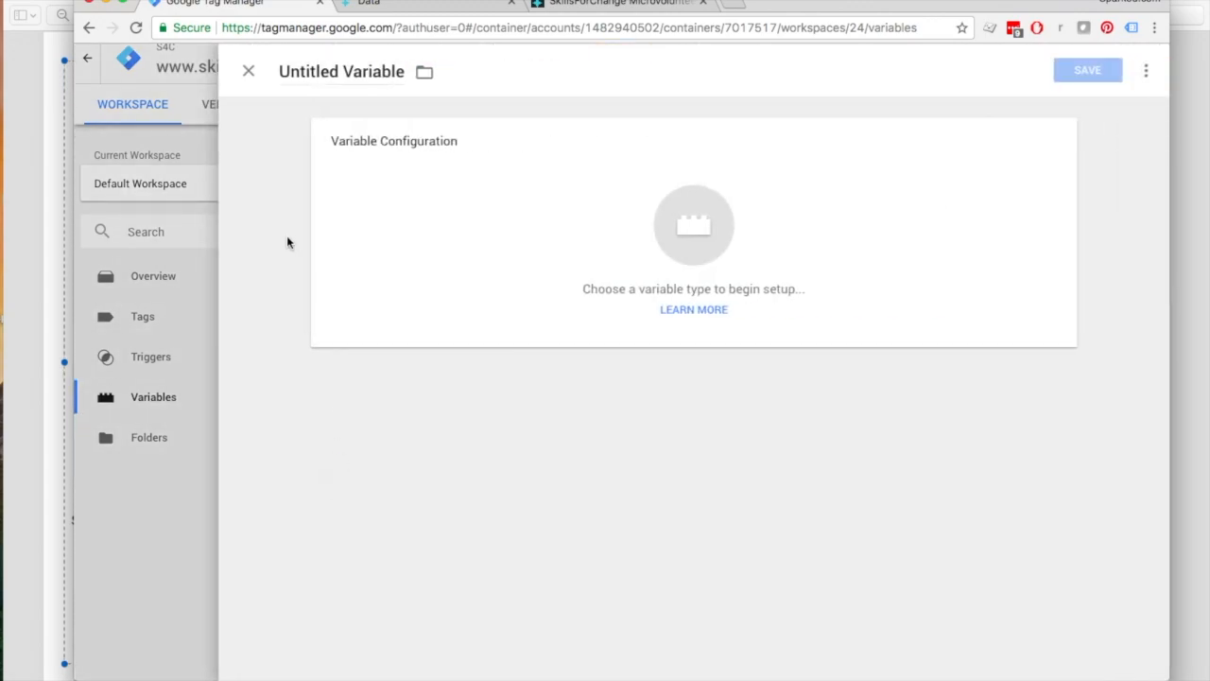
- Name the new variable gtm_accountid, copying the cookie name from the script in the code editor
{"action": "double_click", "coordinate": [303, 75]}
{"action": "left_click_drag", "start_coordinate": [304, 79], "coordinate": [659, 65]}
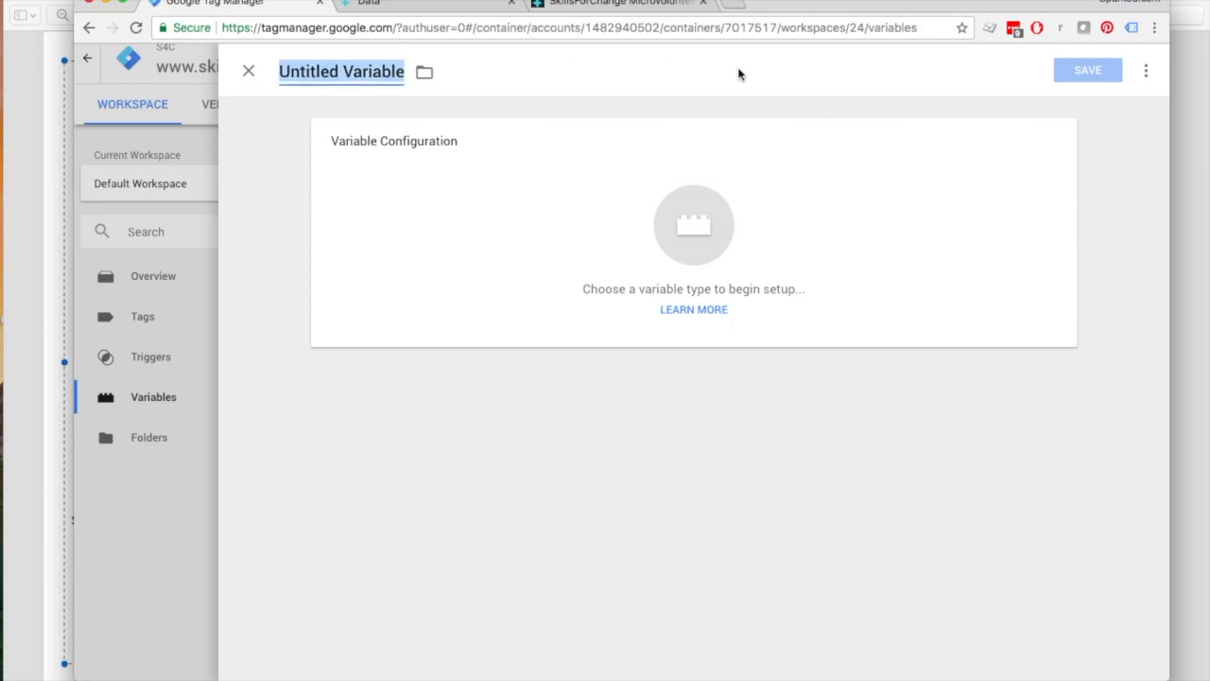
{"action": "key", "text": "super+Tab"}
{"action": "key", "text": "super+Tab"}
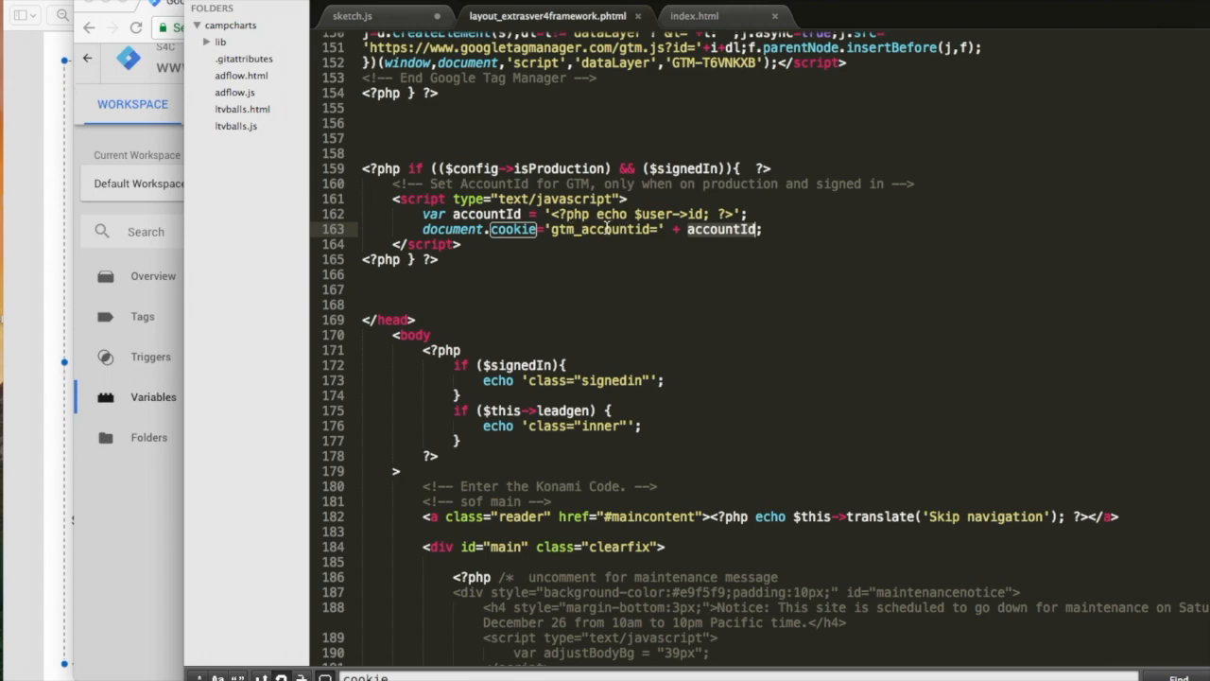
{"action": "double_click", "coordinate": [610, 232]}
{"action": "key", "text": "super+c"}
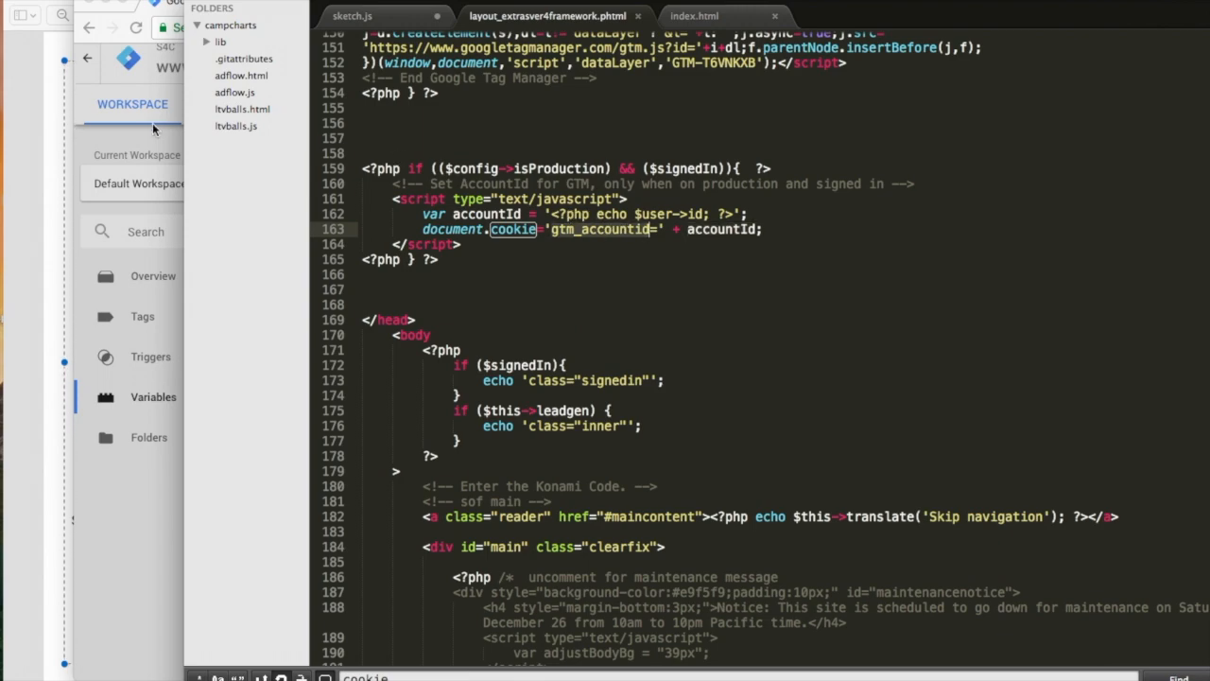
{"action": "left_click", "coordinate": [160, 8]}
{"action": "key", "text": "super+v"}
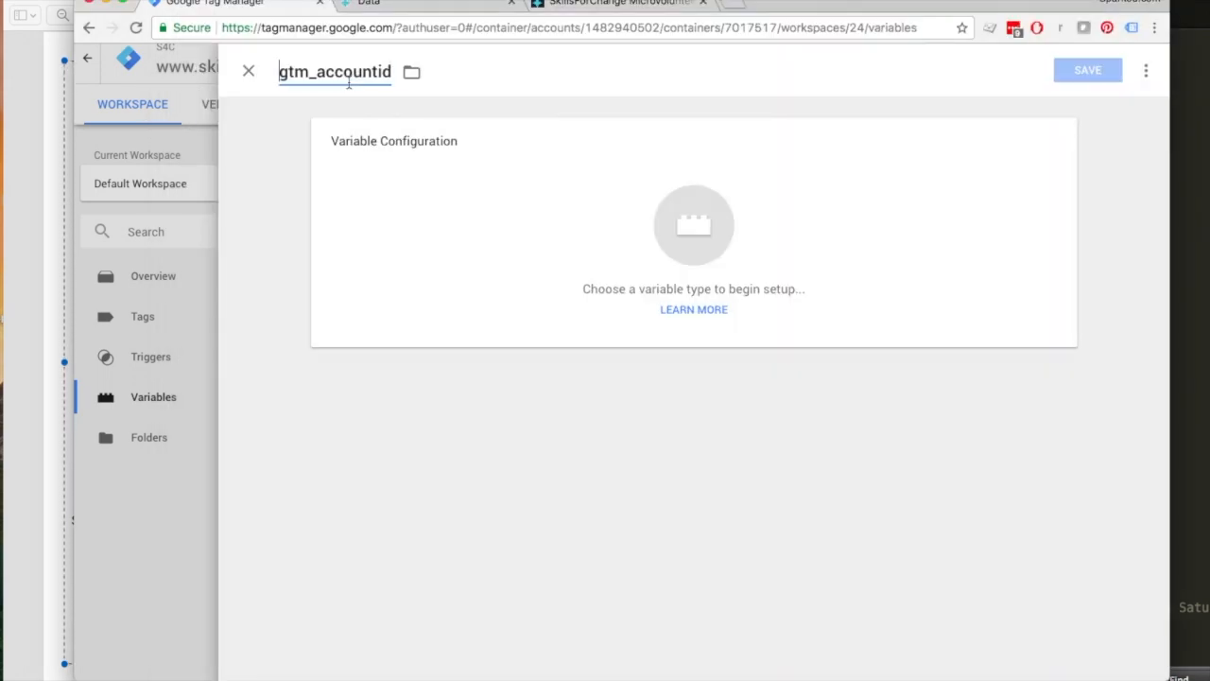
- Configure the variable as a 1st Party Cookie with the cookie name gtm_accountid, and save it
{"action": "left_click", "coordinate": [658, 231]}
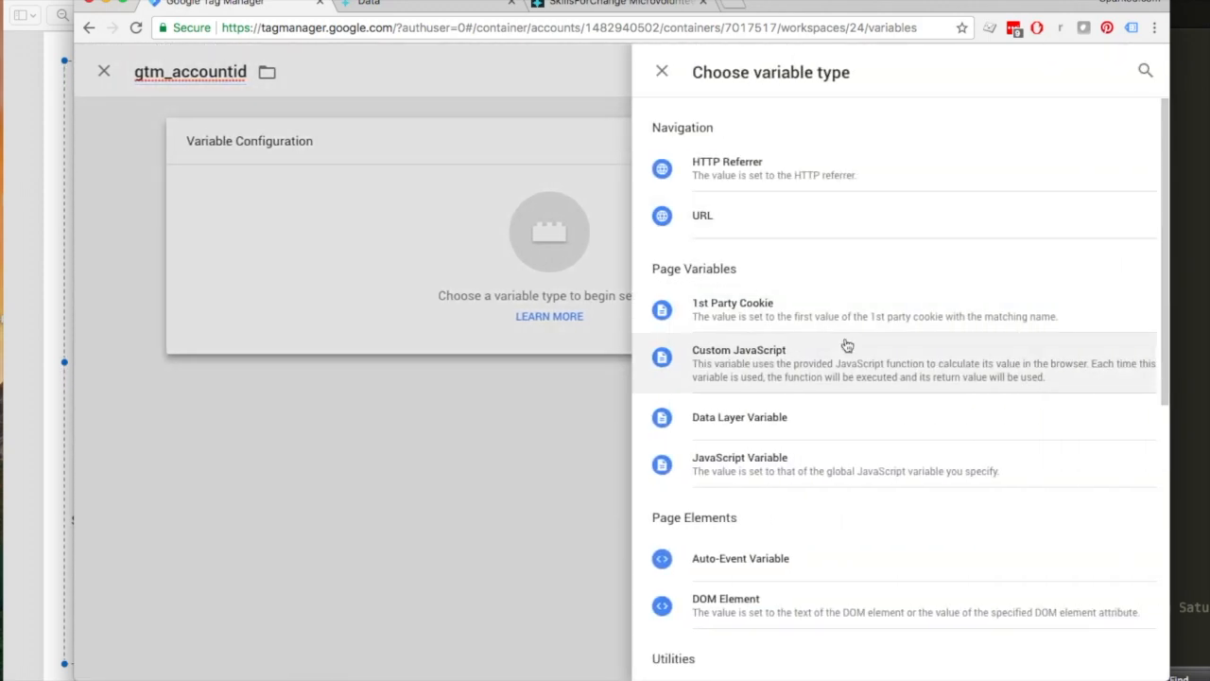
{"action": "scroll", "coordinate": [845, 350], "scroll_direction": "down", "scroll_amount": 2}
{"action": "scroll", "coordinate": [847, 345], "scroll_direction": "up", "scroll_amount": 1}
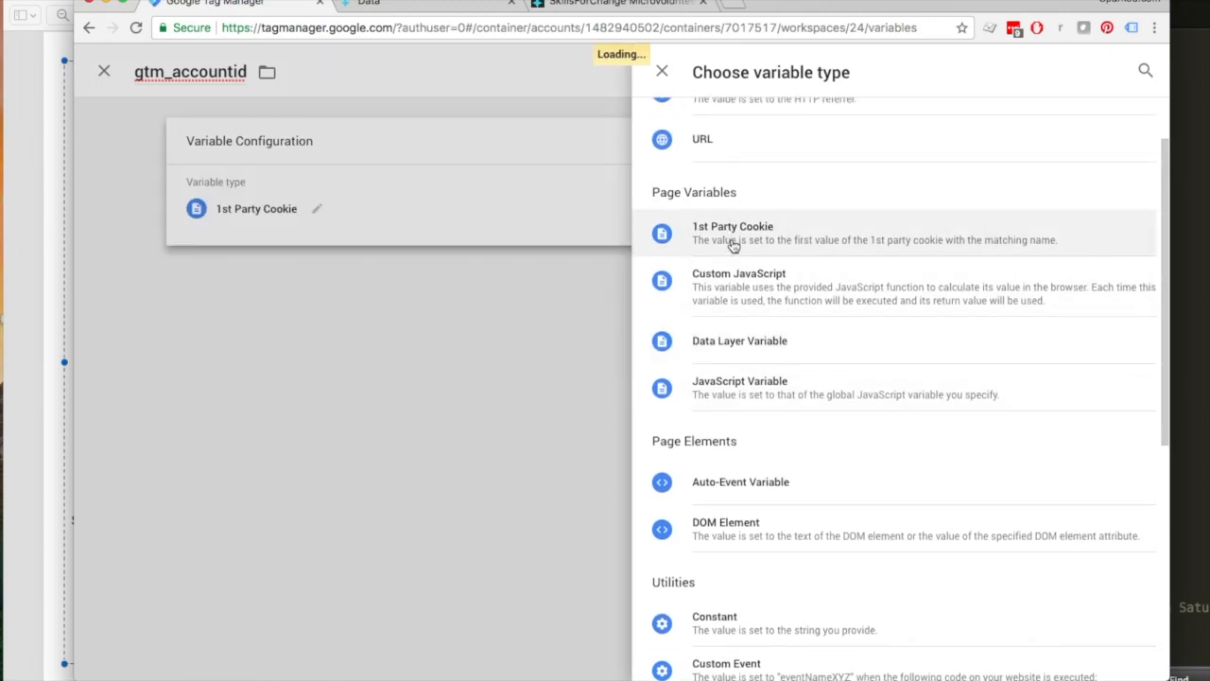
{"action": "left_click", "coordinate": [733, 245]}
{"action": "left_click", "coordinate": [353, 270]}
{"action": "key", "text": "super+v"}
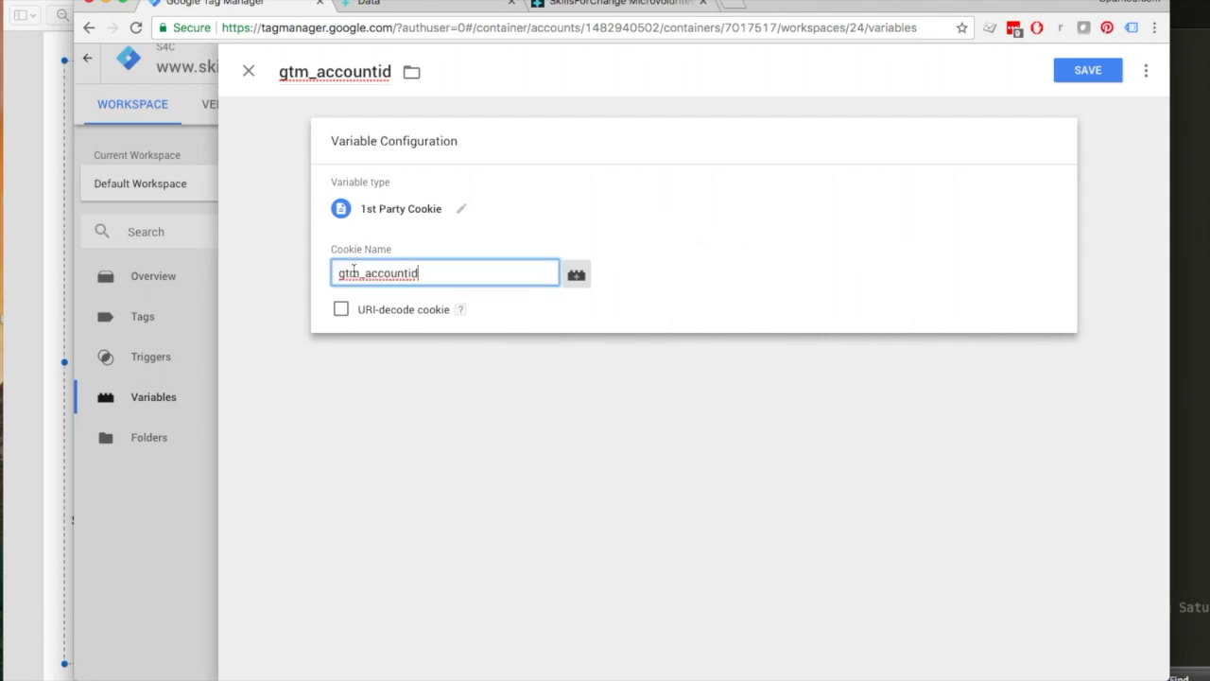
{"action": "left_click", "coordinate": [1081, 70]}
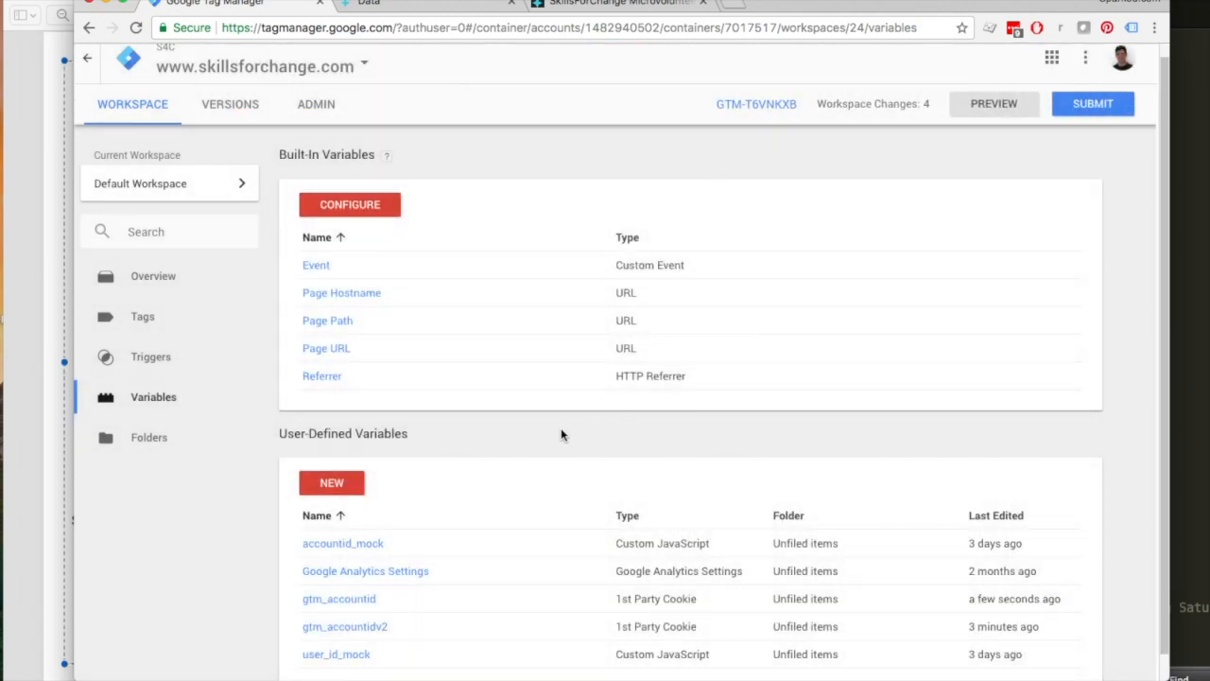
- Try replacing the accountId variable reference in the SparkedAi tag's HTML with gtm_accountid, and discard the edit
{"action": "scroll", "coordinate": [562, 434], "scroll_direction": "down", "scroll_amount": 1}
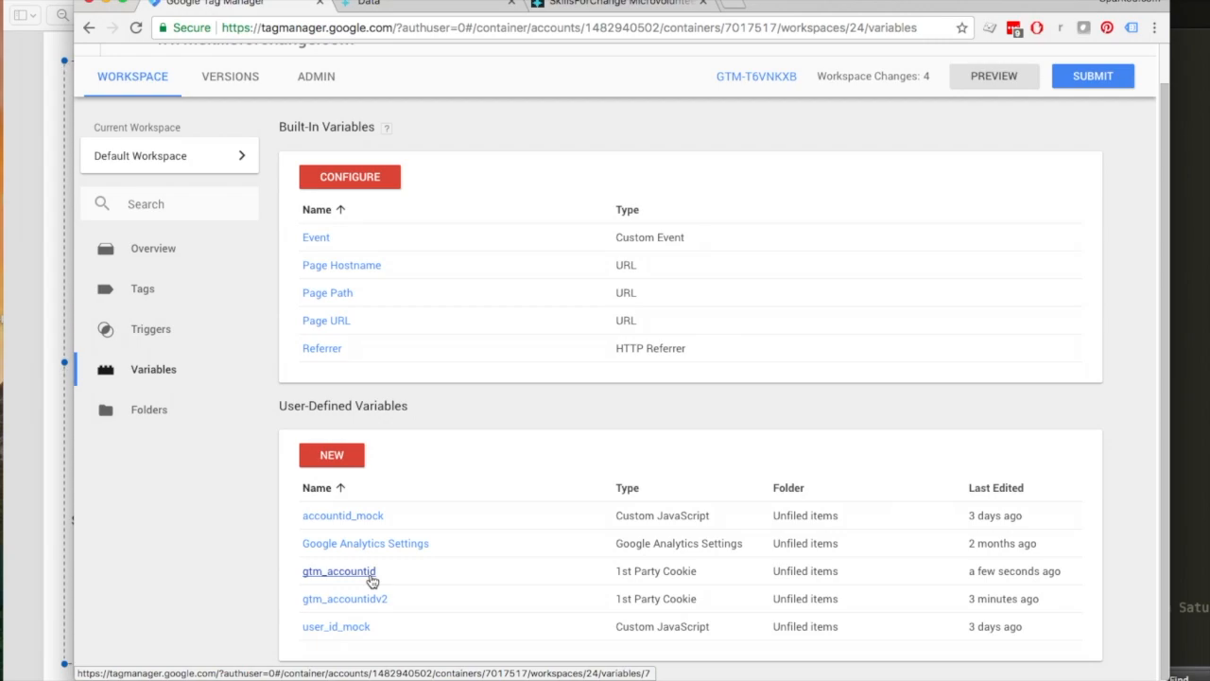
{"action": "left_click", "coordinate": [144, 291]}
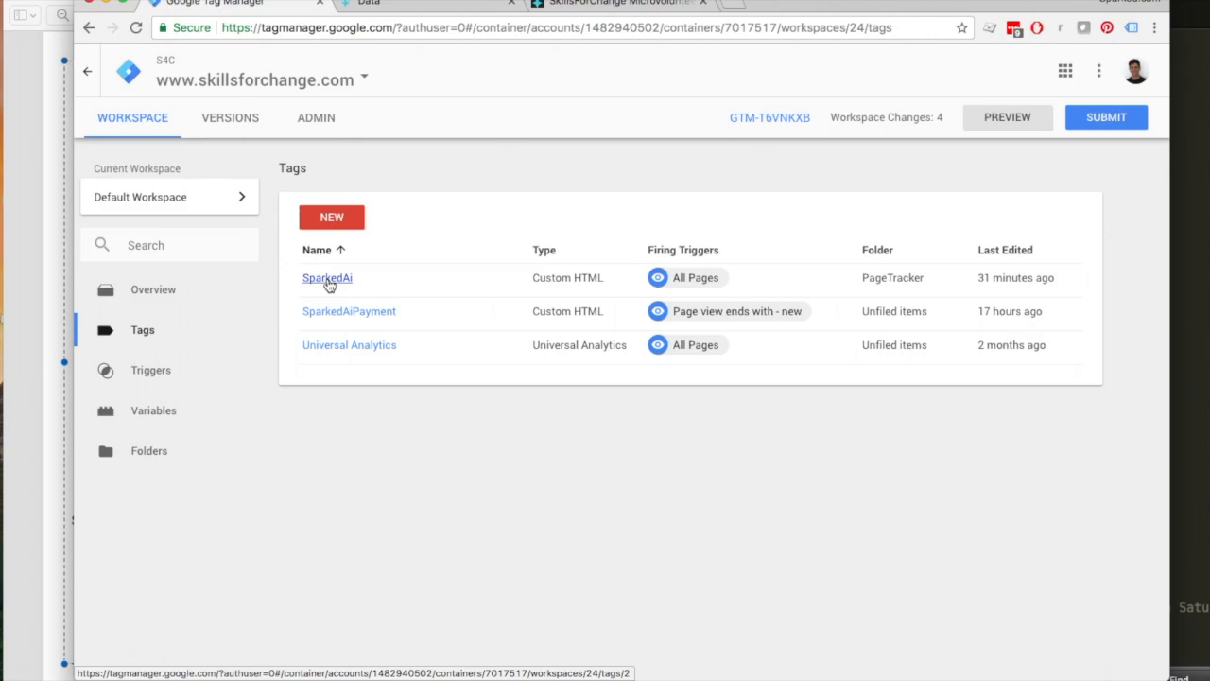
{"action": "left_click", "coordinate": [327, 278]}
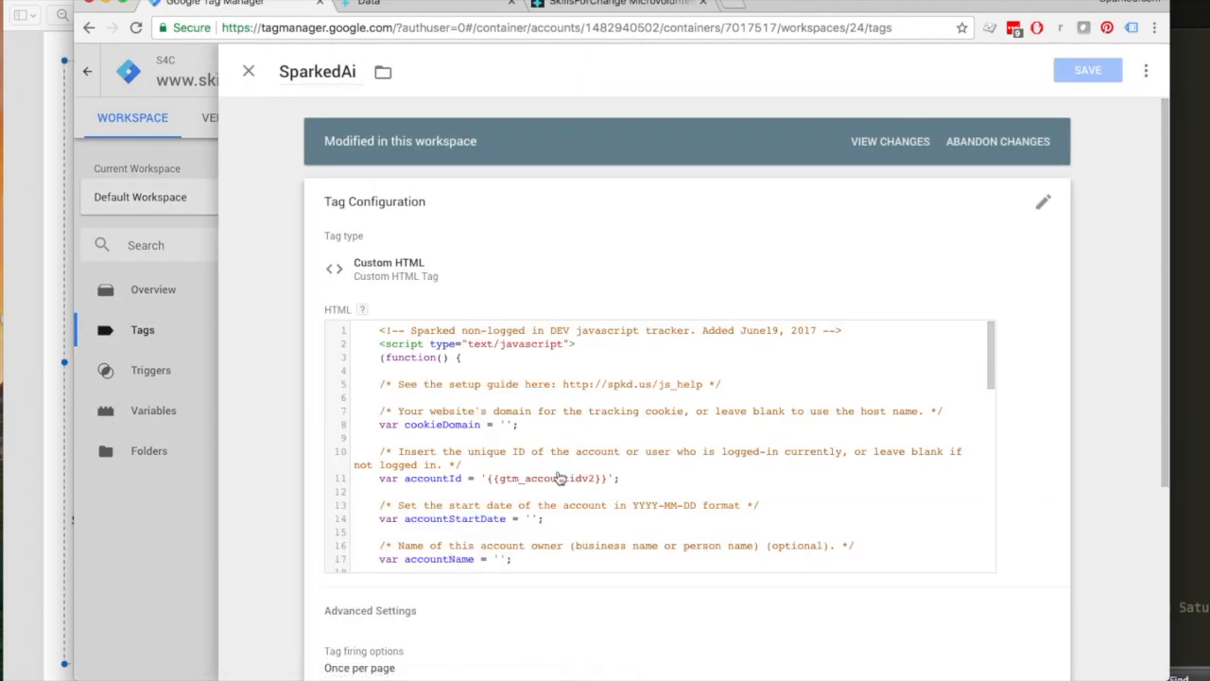
{"action": "left_click", "coordinate": [559, 486]}
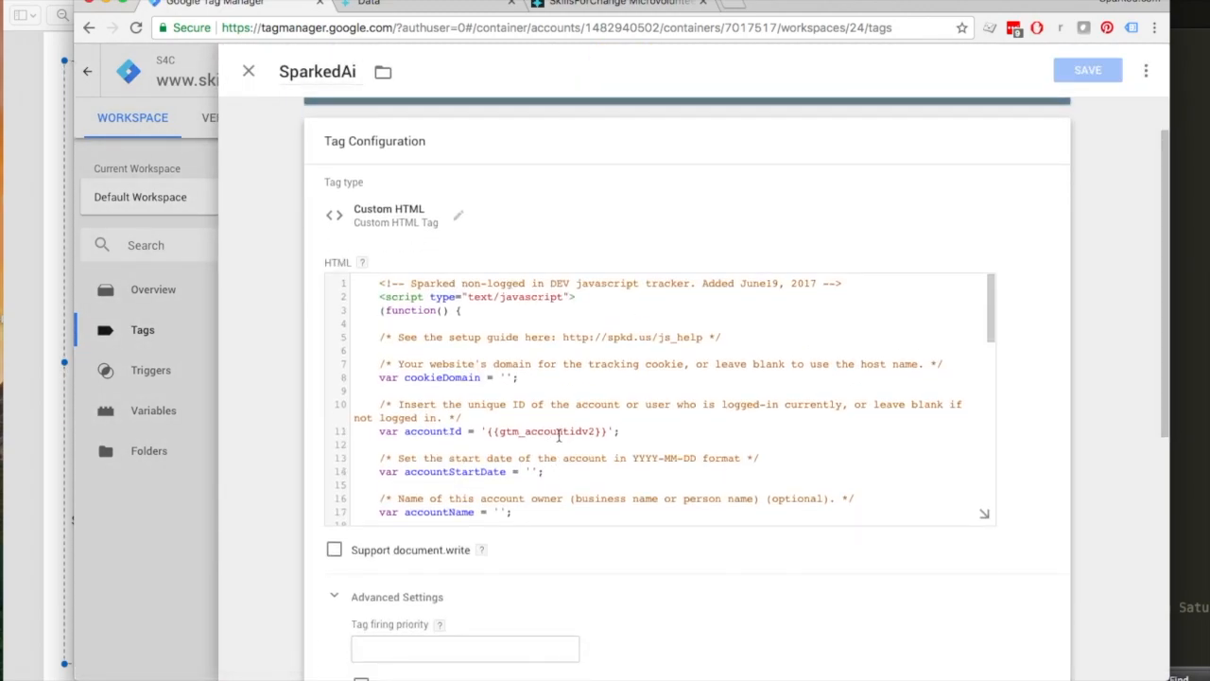
{"action": "double_click", "coordinate": [558, 431]}
{"action": "key", "text": "super+v"}
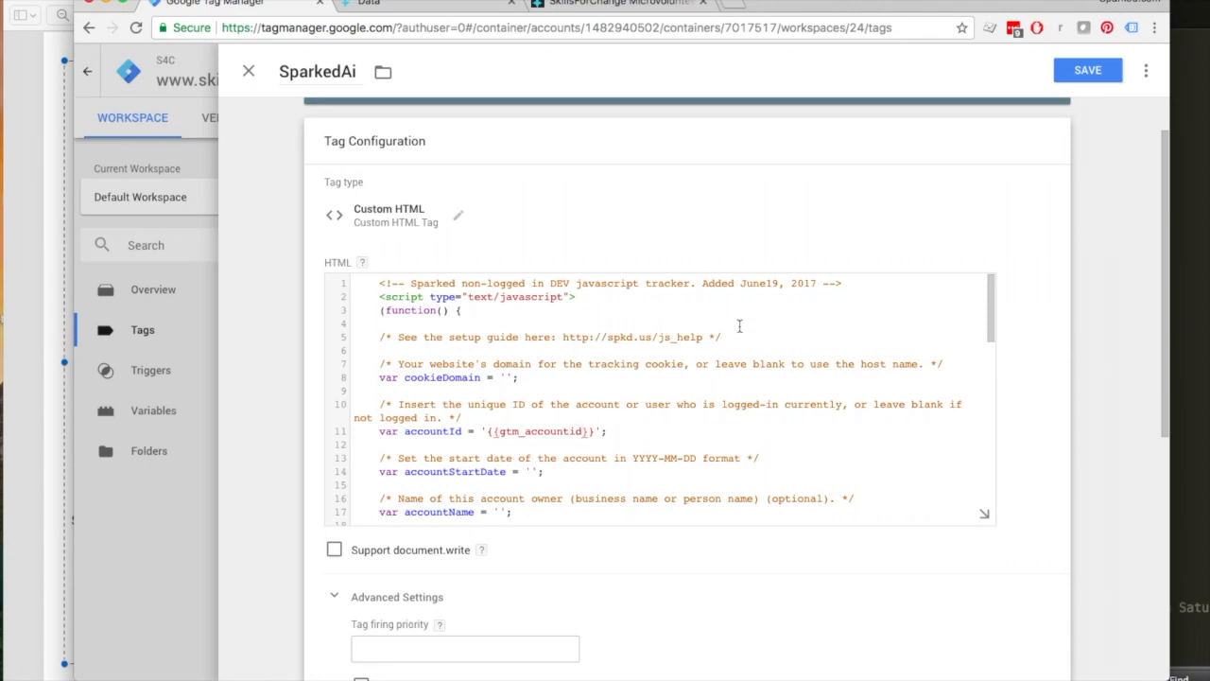
{"action": "left_click", "coordinate": [250, 72]}
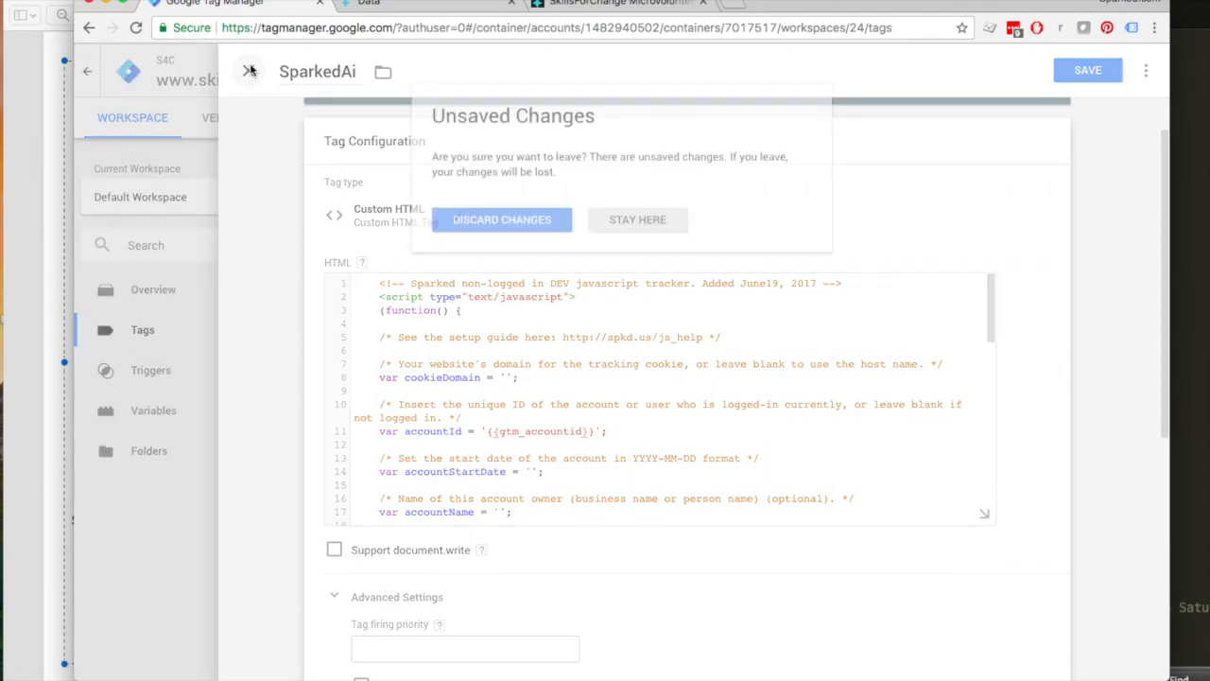
{"action": "left_click", "coordinate": [519, 223]}
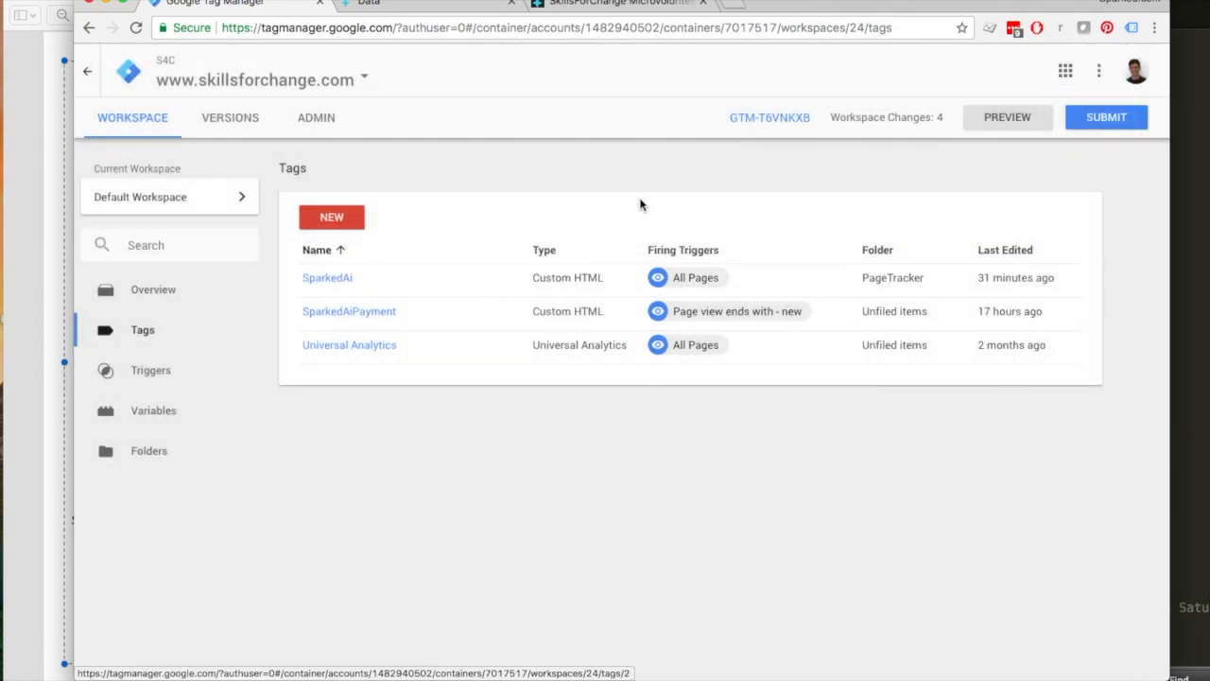
- Start preview mode for the workspace and sign in to the Skills for Change site with the saved credentials
{"action": "left_click", "coordinate": [1011, 119]}
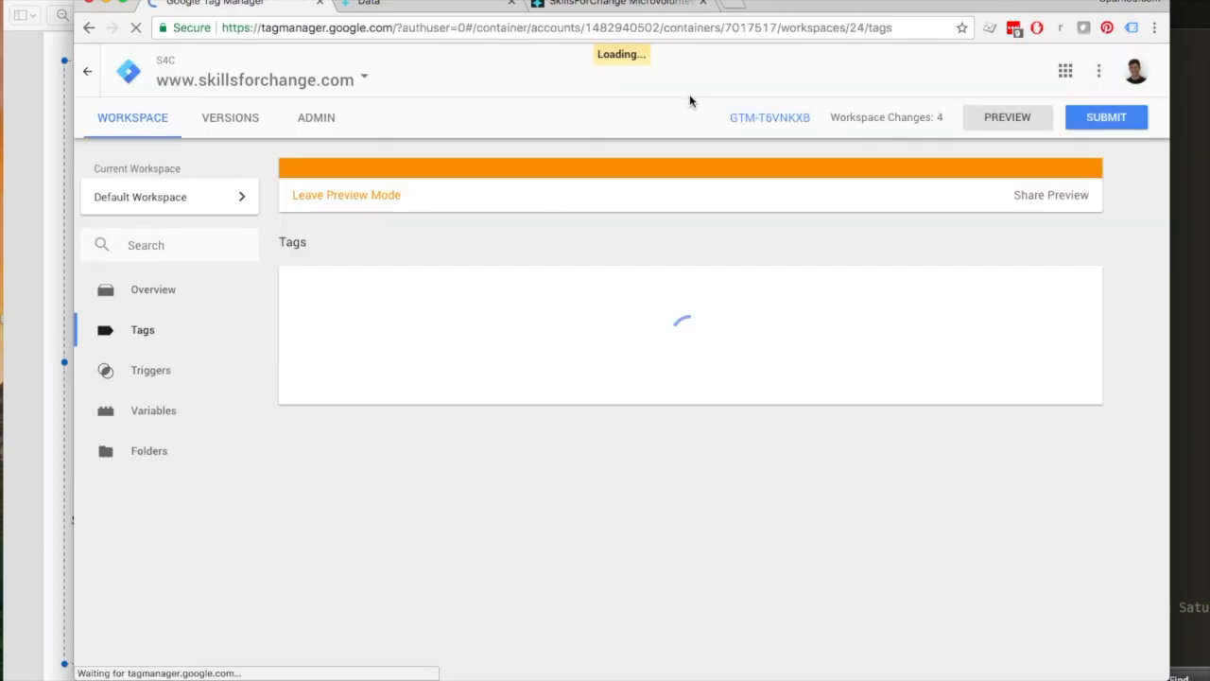
{"action": "left_click", "coordinate": [619, 5]}
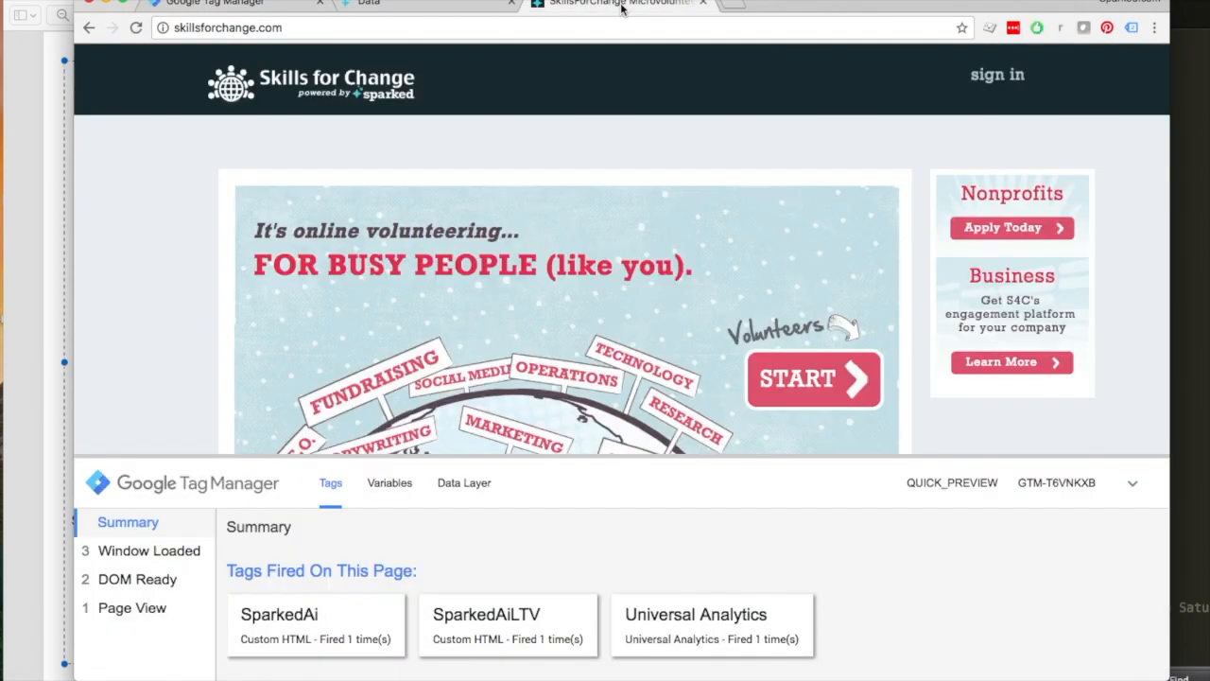
{"action": "left_click", "coordinate": [997, 76]}
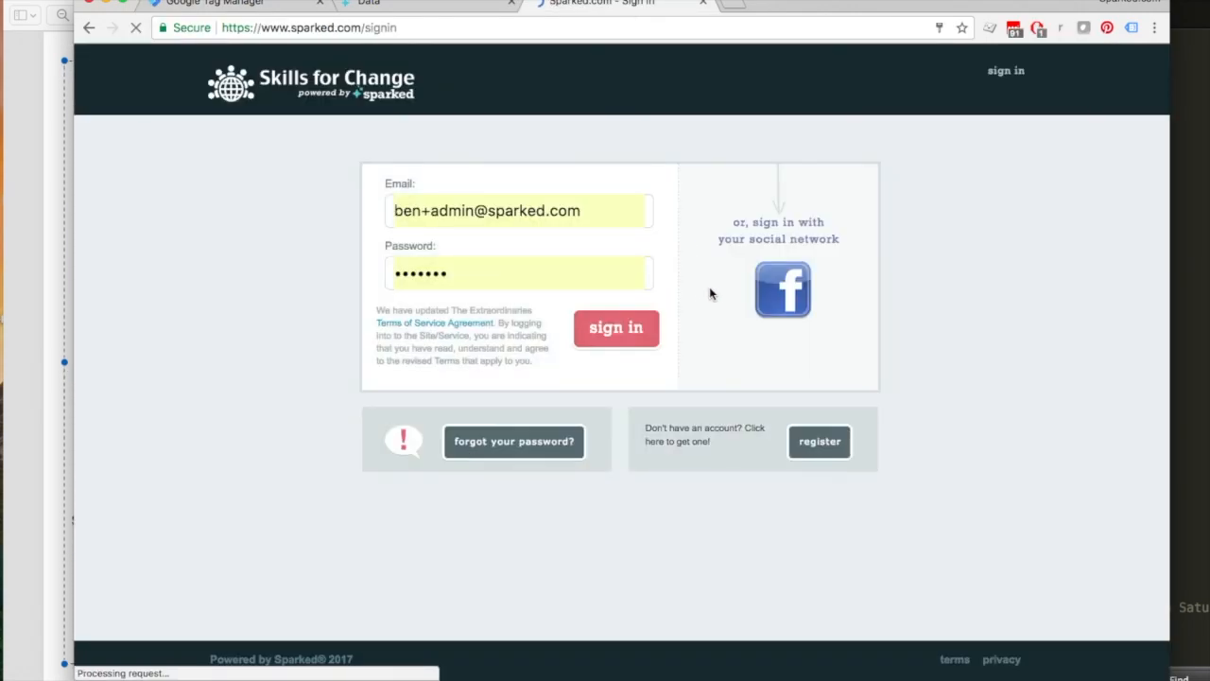
{"action": "left_click", "coordinate": [617, 328]}
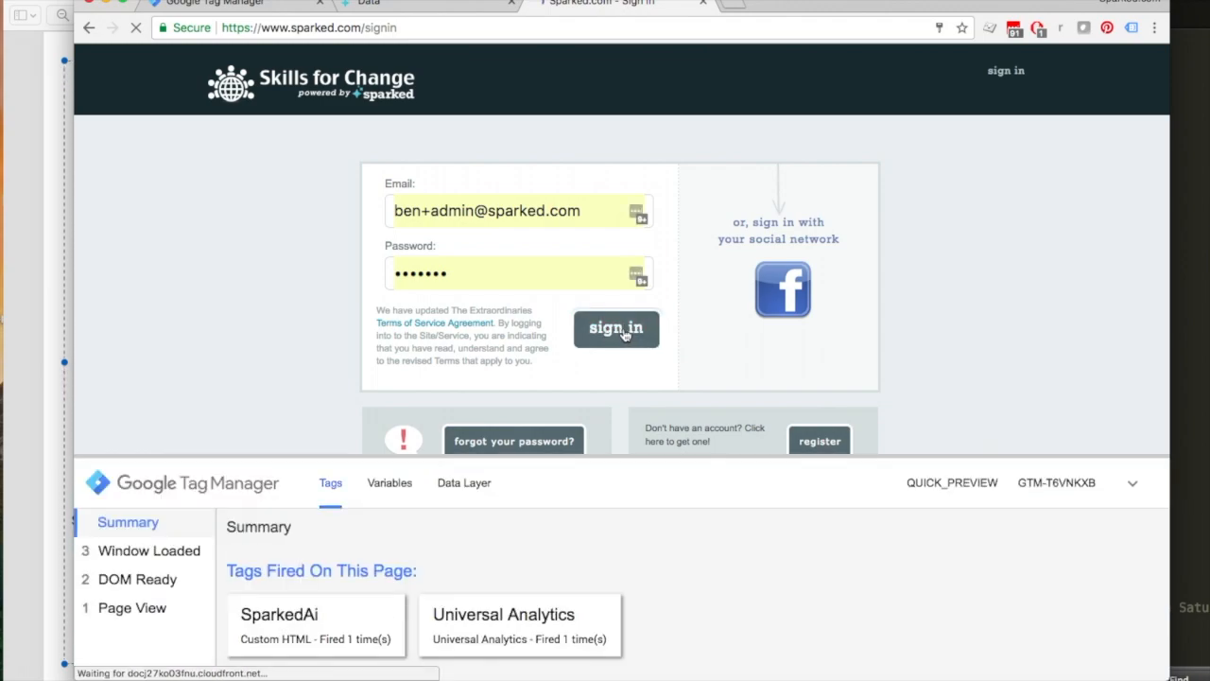
{"action": "left_click", "coordinate": [619, 331]}
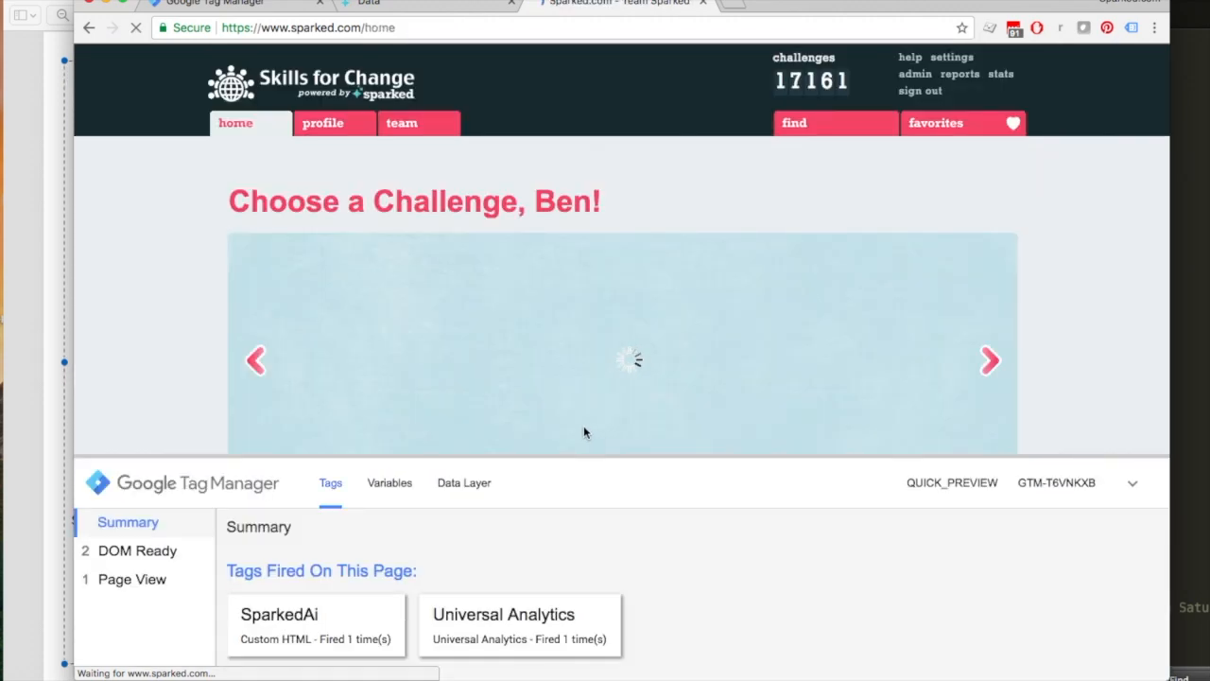
- Examine the value of the gtm_accountid variable for the Window Loaded event in the tag preview
{"action": "left_click", "coordinate": [392, 484]}
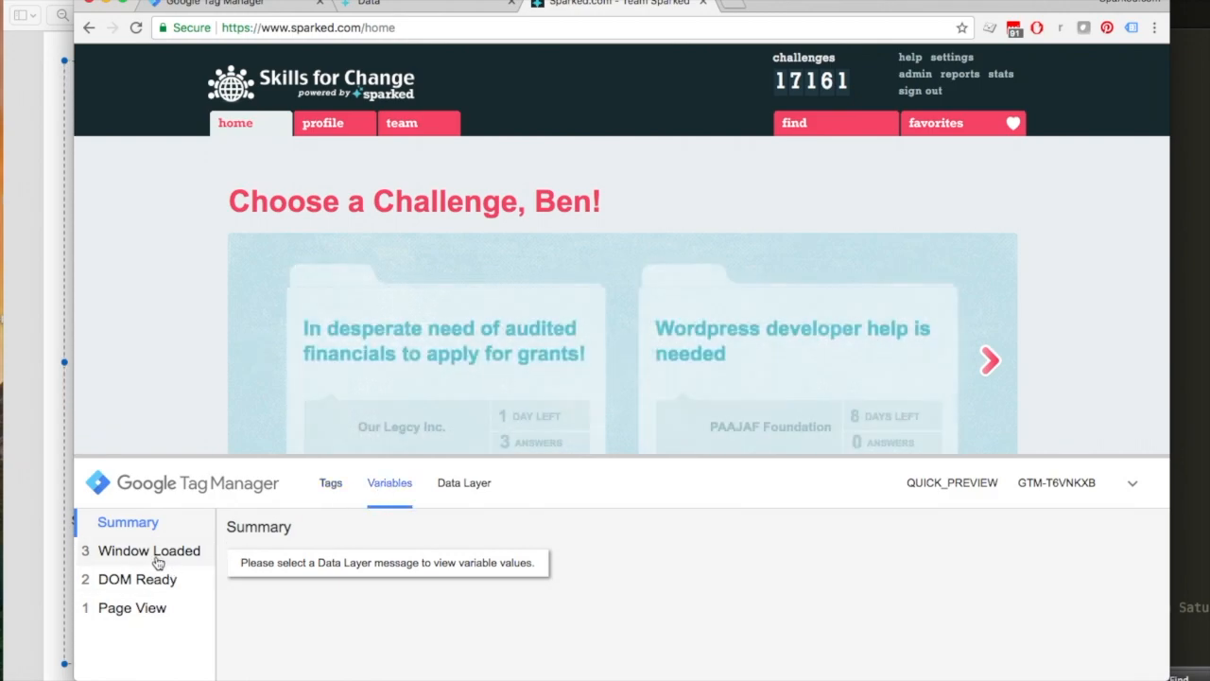
{"action": "left_click", "coordinate": [158, 561]}
{"action": "scroll", "coordinate": [435, 567], "scroll_direction": "down", "scroll_amount": 3}
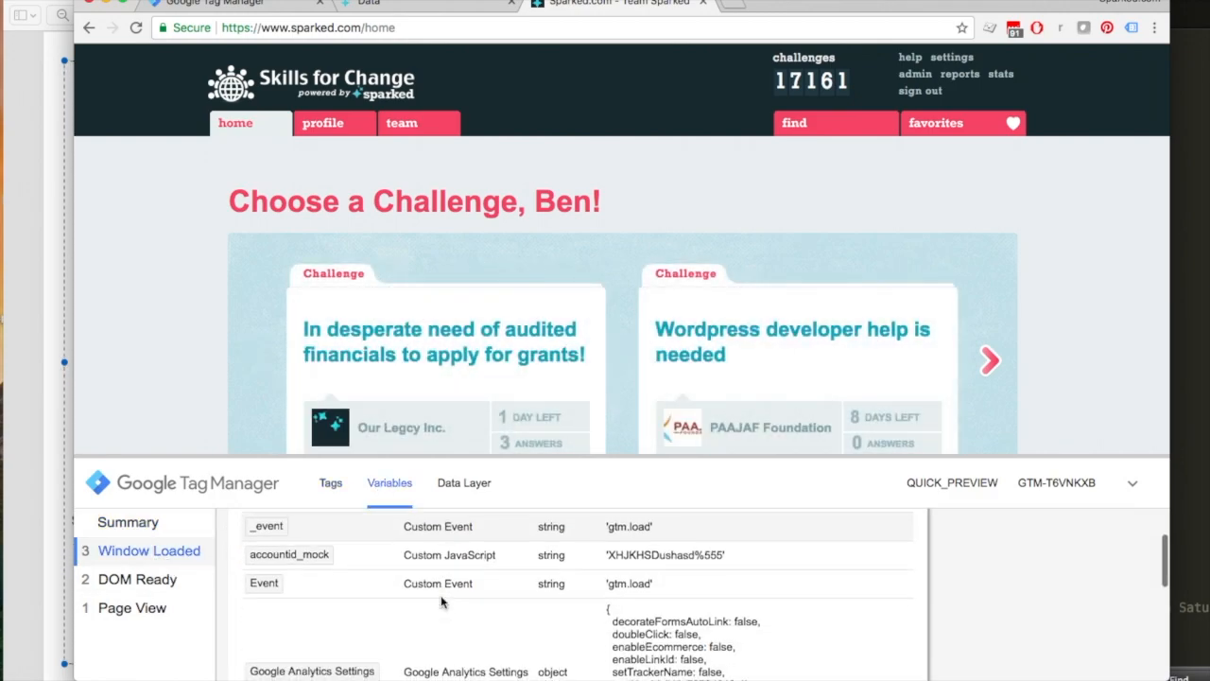
{"action": "scroll", "coordinate": [442, 601], "scroll_direction": "down", "scroll_amount": 3}
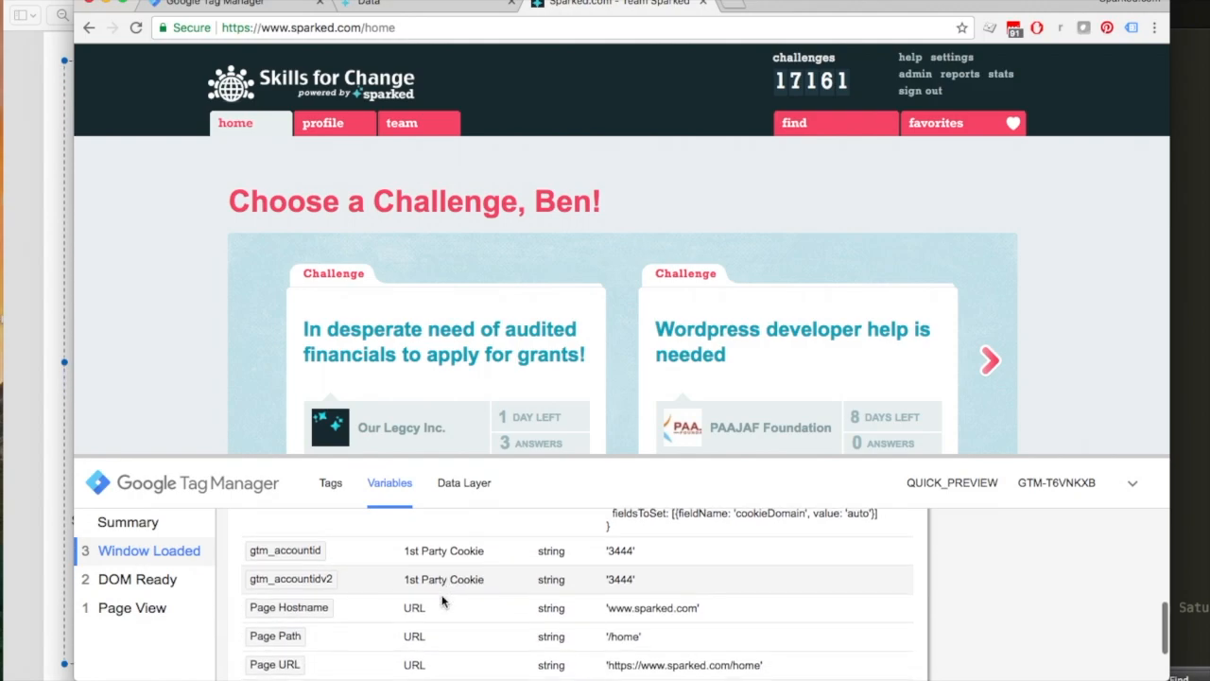
{"action": "scroll", "coordinate": [253, 599], "scroll_direction": "down", "scroll_amount": 1}
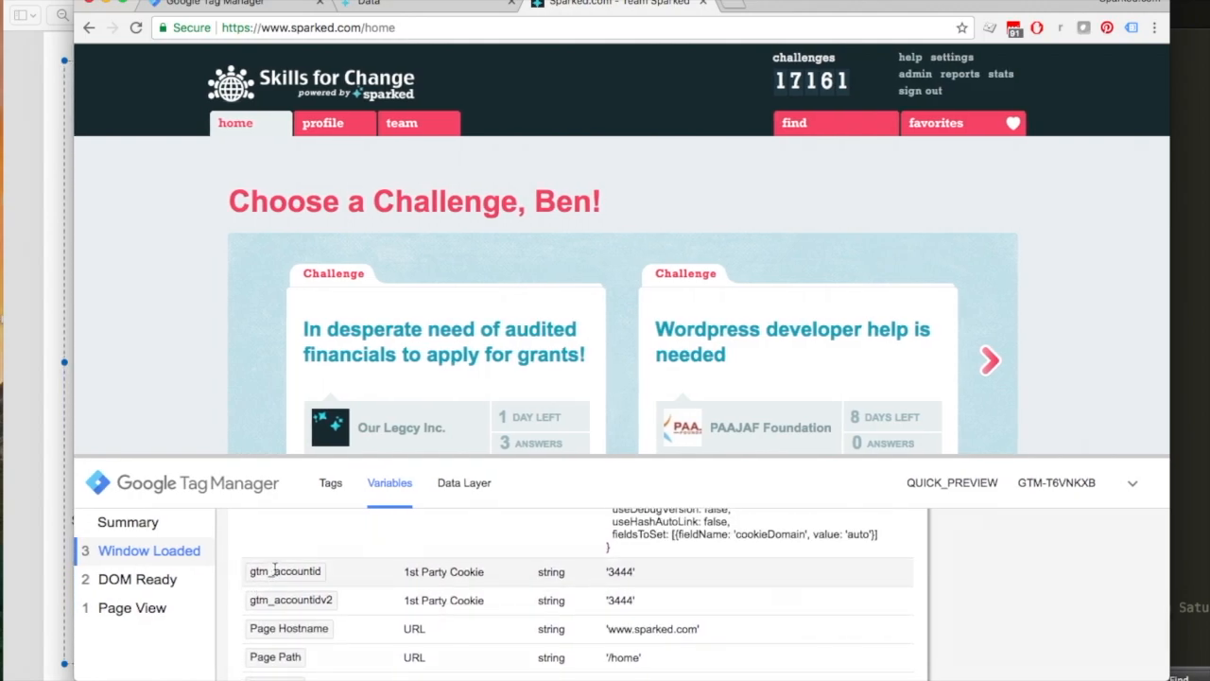
{"action": "left_click_drag", "start_coordinate": [610, 571], "coordinate": [633, 570]}
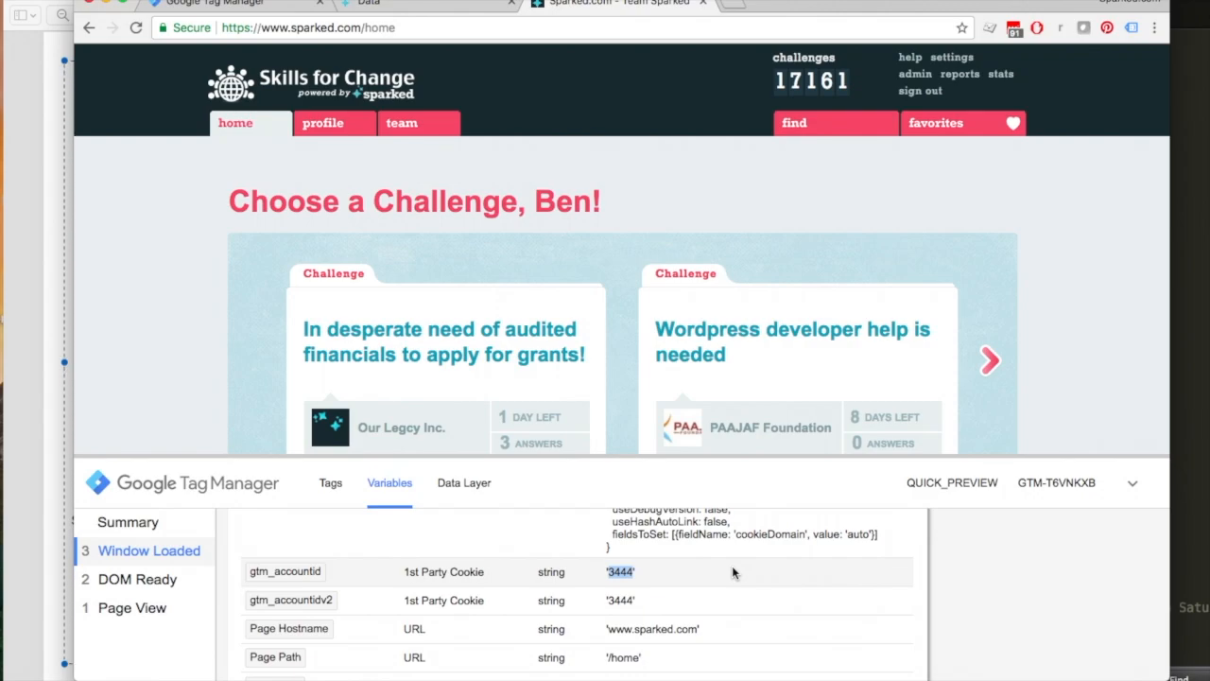